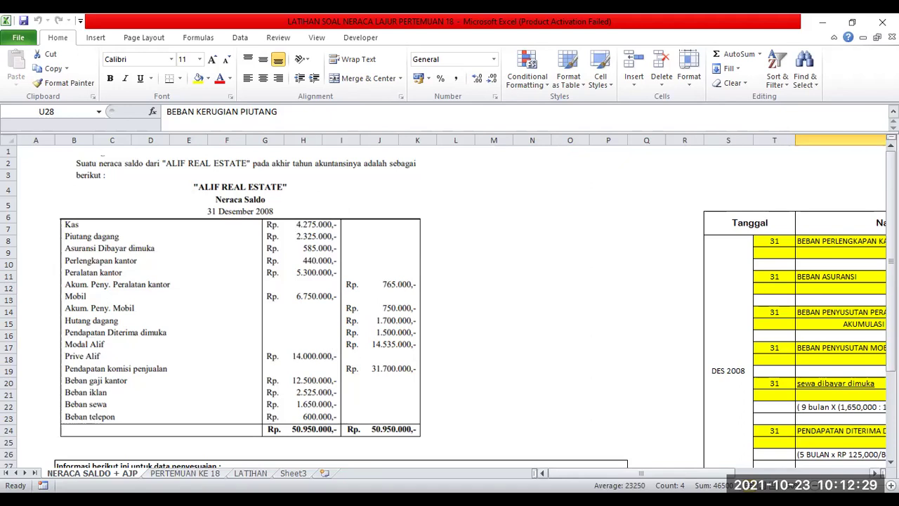
Review the Alif Real Estate trial balance, the adjustment information and the Jurnal Penyesuaian table on the NERACA SALDO + AJP sheet.
mouse_move(641, 472)
left_mouse_down()
mouse_move(674, 472)
mouse_move(641, 472)
left_mouse_up()
scroll(458, 366, "down", 4)
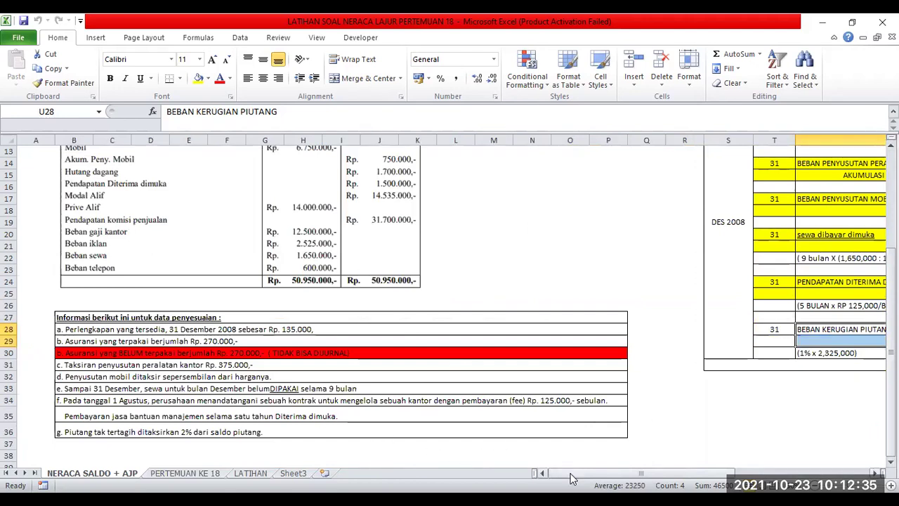
left_click_drag(571, 473, 870, 433)
scroll(771, 355, "up", 4)
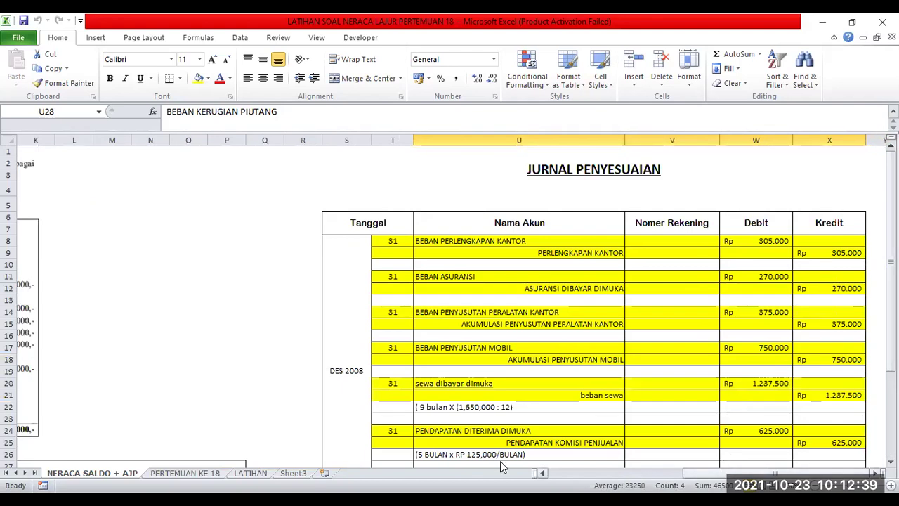
scroll(500, 460, "left", 5)
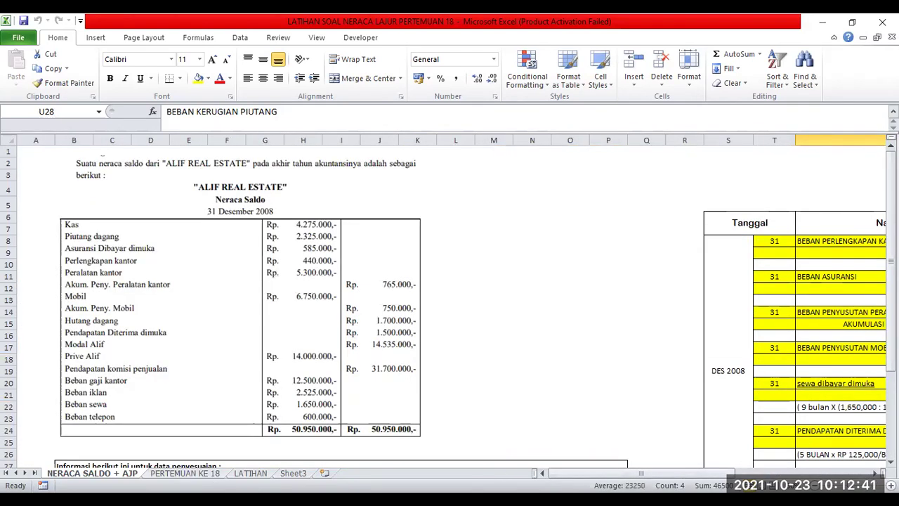
Compare the Neraca Saldo debit and credit columns on the PERTEMUAN KE 18 sheet with the source trial balance.
left_click(185, 474)
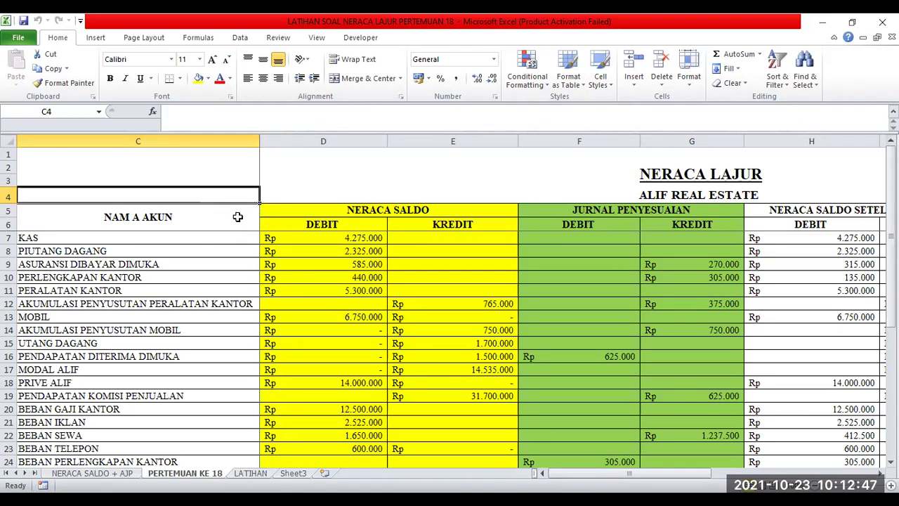
left_click(112, 473)
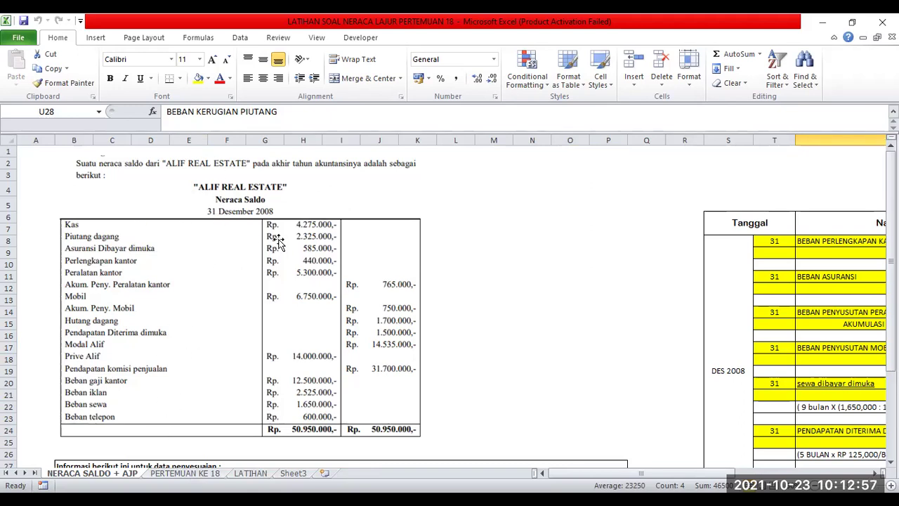
left_click(175, 473)
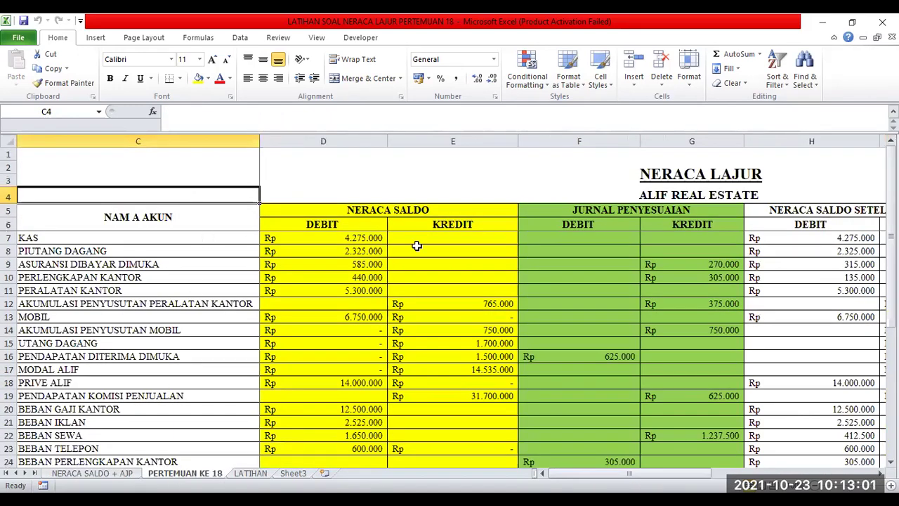
scroll(419, 337, "down", 3)
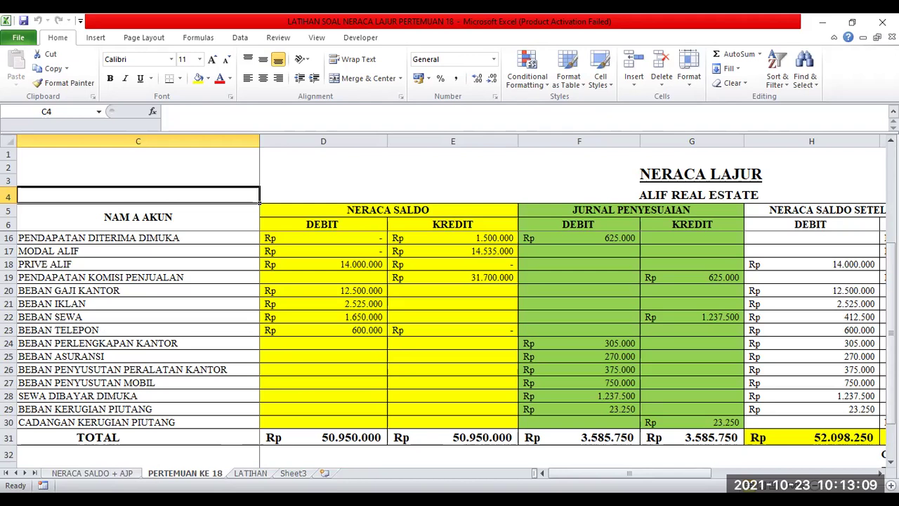
left_click(117, 476)
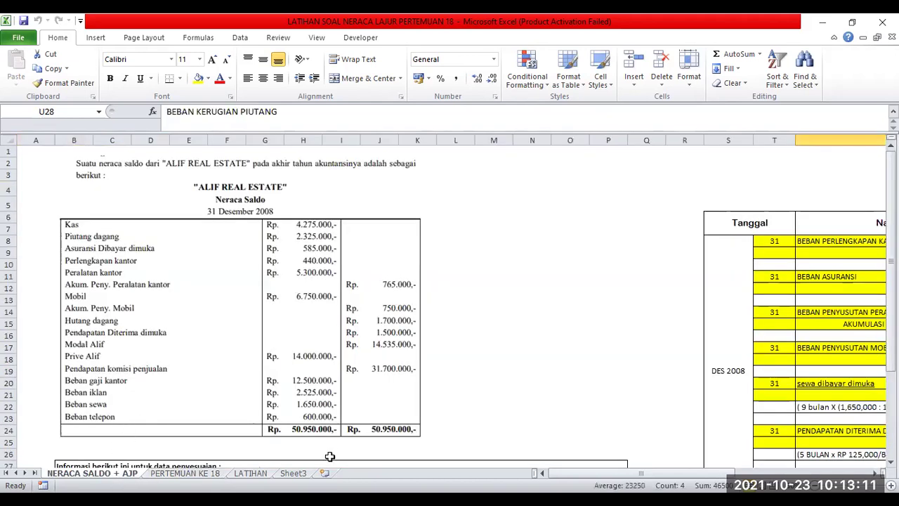
left_click(195, 475)
scroll(530, 274, "up", 3)
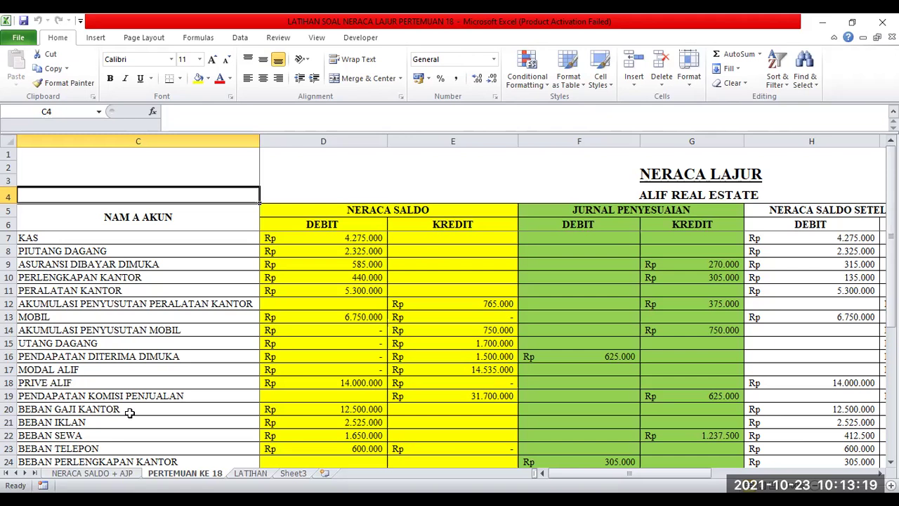
Review the Jurnal Penyesuaian entries on the NERACA SALDO + AJP sheet against the adjustment information for items a to g.
left_click(96, 474)
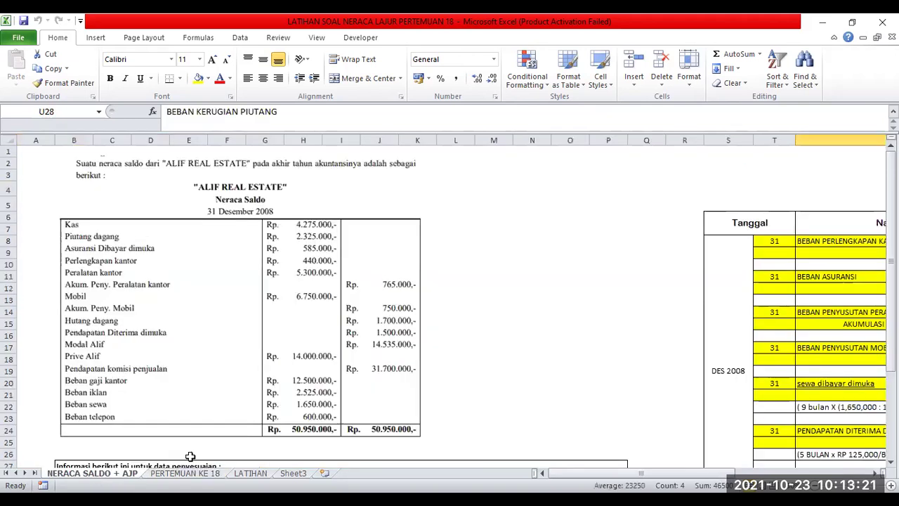
scroll(561, 477, "right", 5)
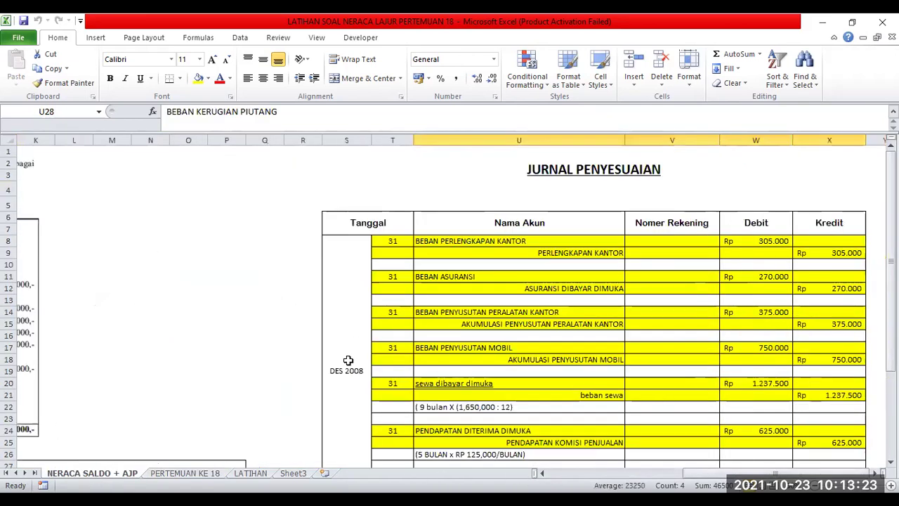
scroll(518, 457, "down", 6)
scroll(564, 478, "left", 5)
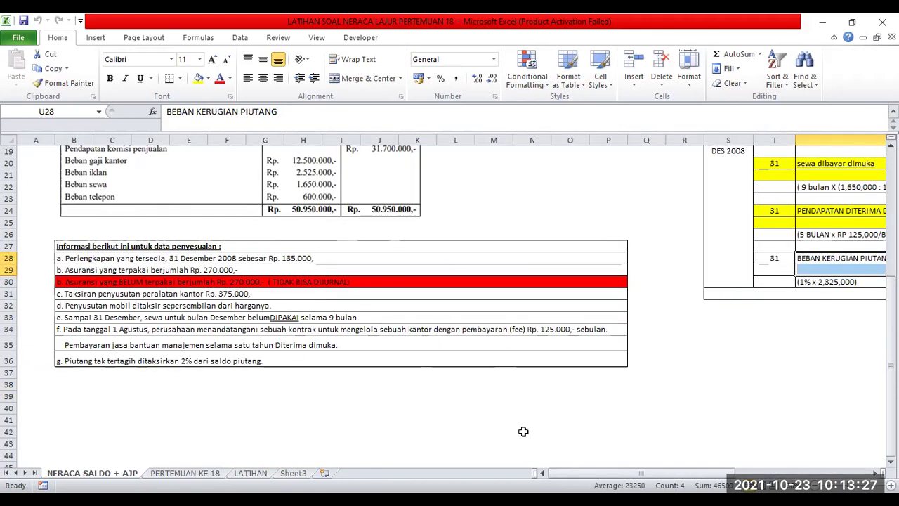
scroll(576, 475, "right", 5)
scroll(676, 329, "up", 5)
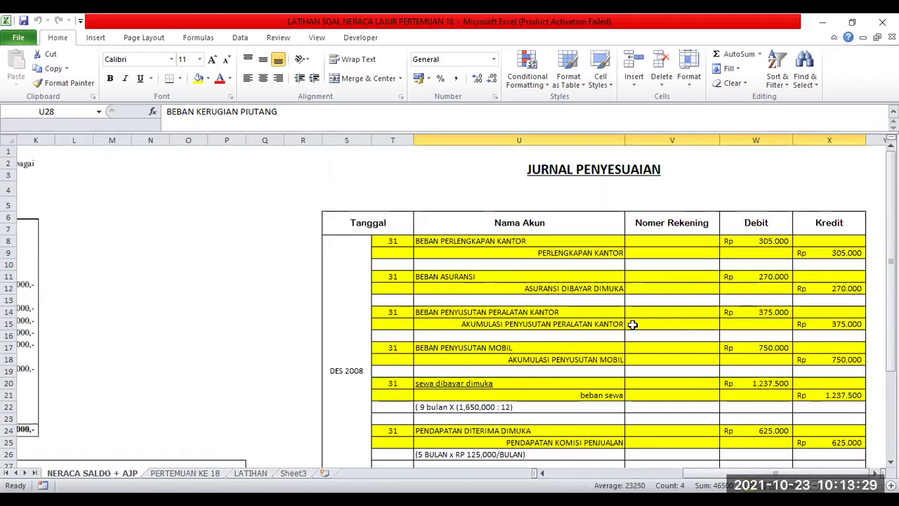
scroll(632, 325, "down", 1)
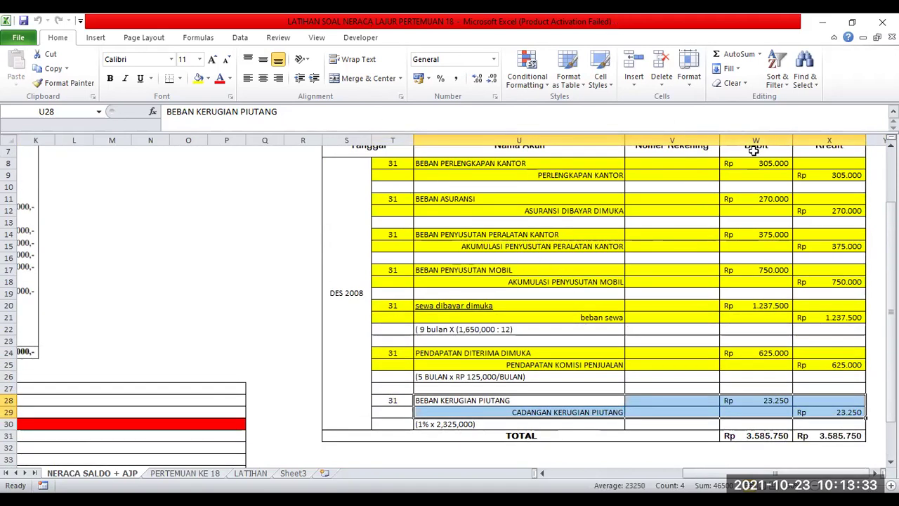
scroll(754, 151, "up", 1)
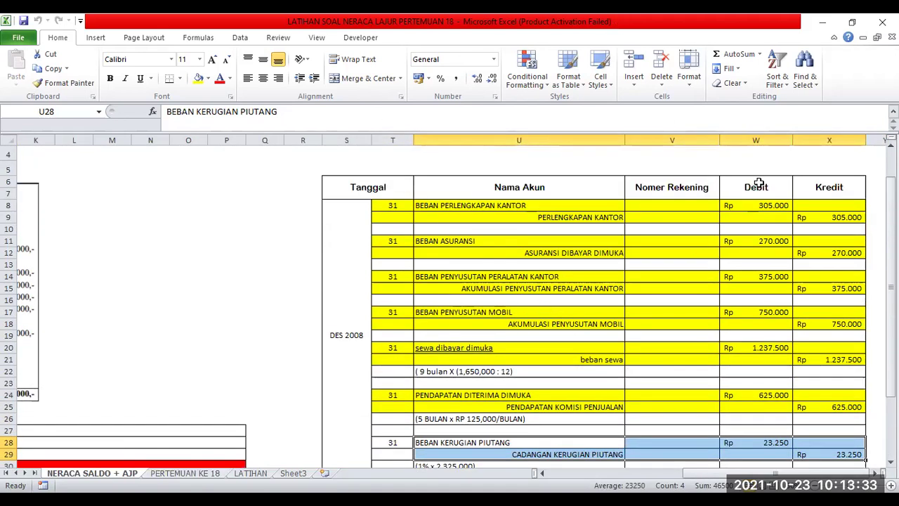
Examine the account list on the PERTEMUAN KE 18 worksheet, focusing on the accounts from BEBAN PERLENGKAPAN KANTOR onward.
left_click(202, 473)
scroll(421, 393, "down", 2)
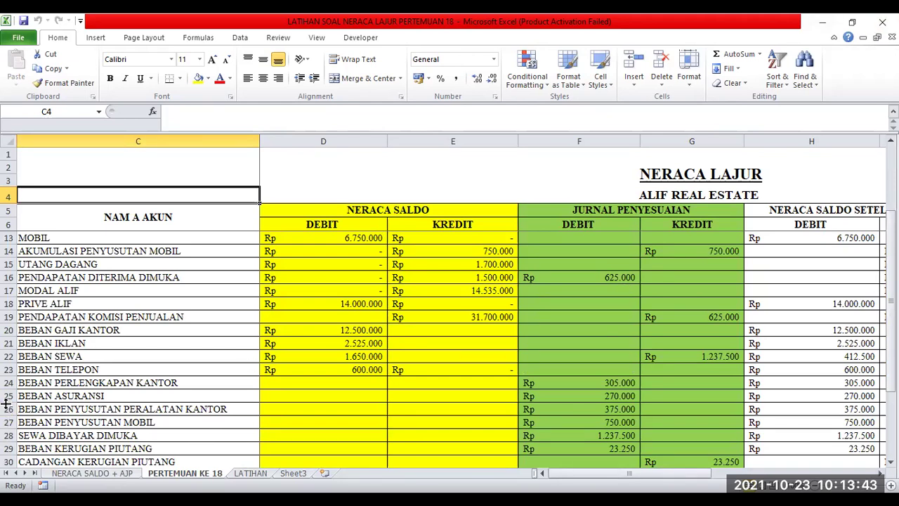
scroll(248, 298, "down", 1)
scroll(320, 288, "up", 3)
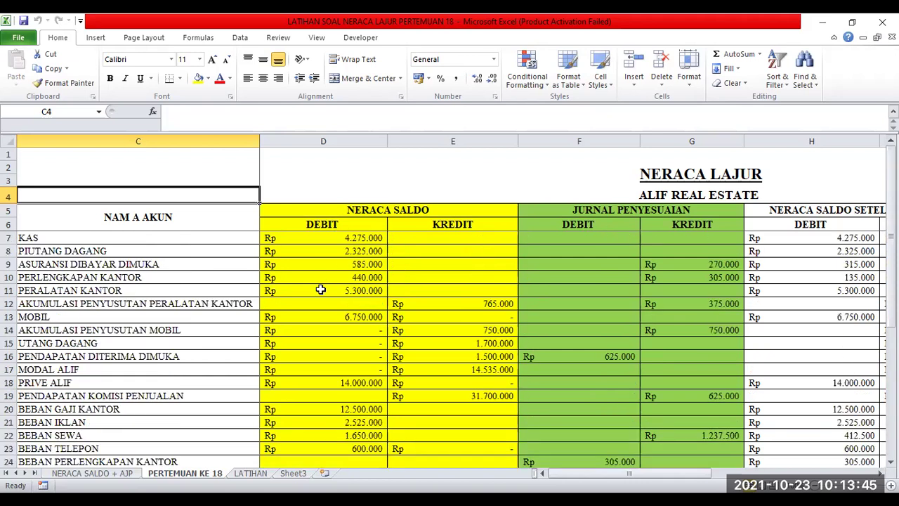
scroll(68, 330, "down", 1)
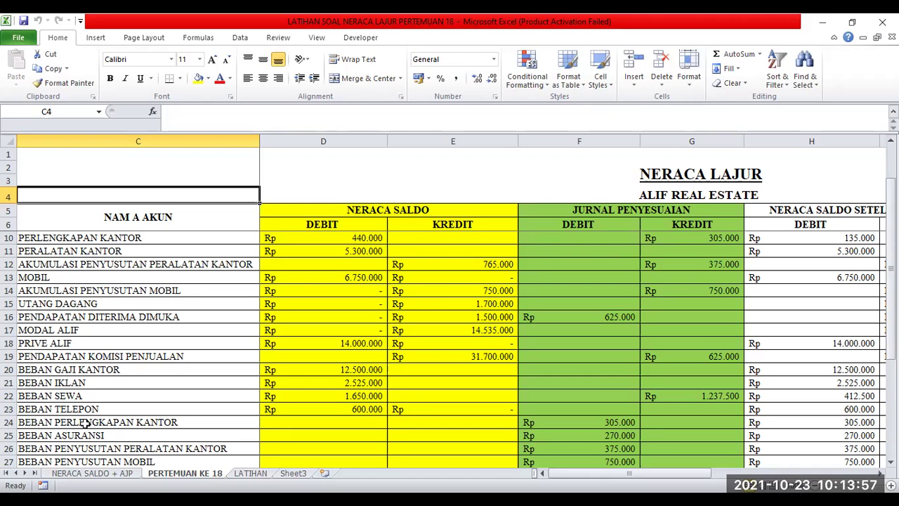
scroll(84, 423, "down", 1)
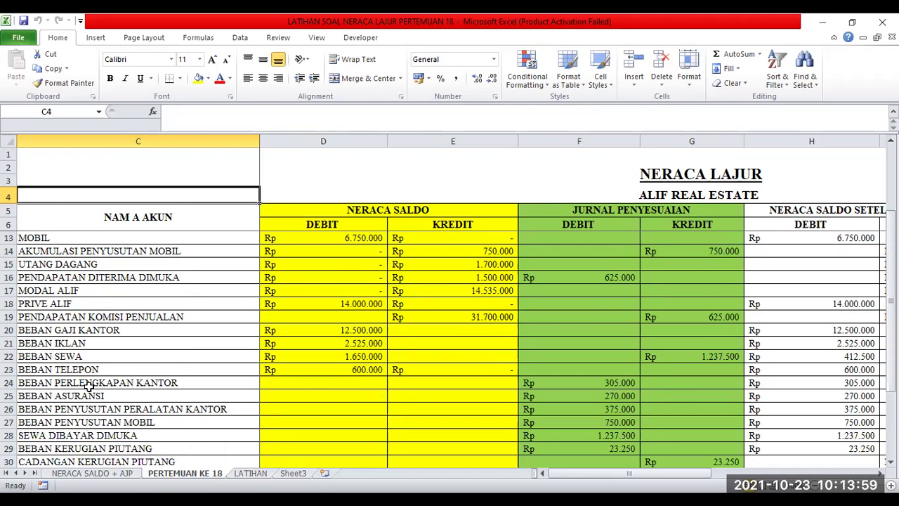
left_click_drag(90, 391, 89, 386)
Check the last trial balance account, Beban telepon, in the source table and locate it in the PERTEMUAN KE 18 account list.
left_click(70, 472)
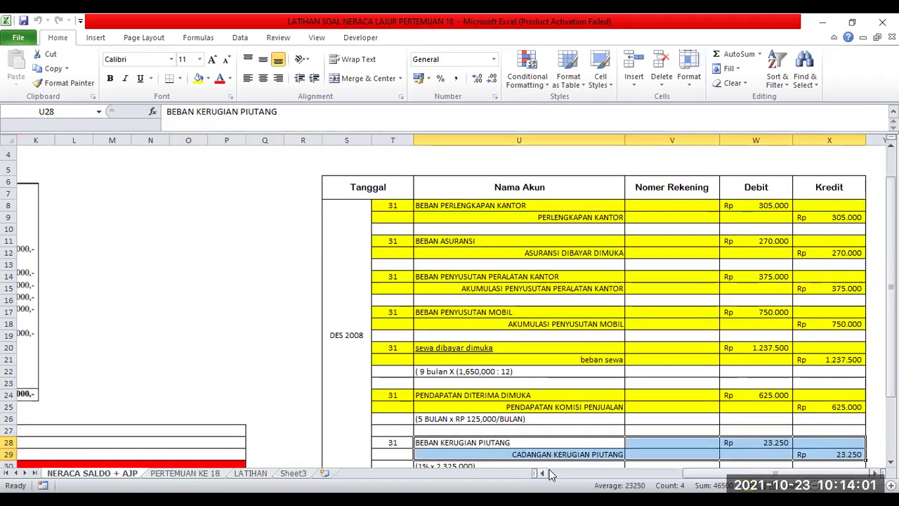
left_click(551, 475)
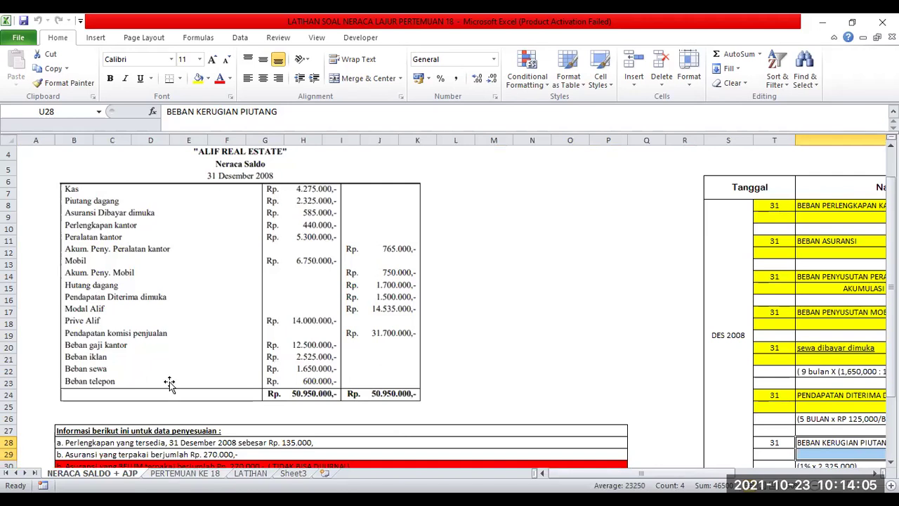
mouse_move(673, 474)
left_mouse_down()
mouse_move(751, 475)
mouse_move(672, 474)
left_mouse_up()
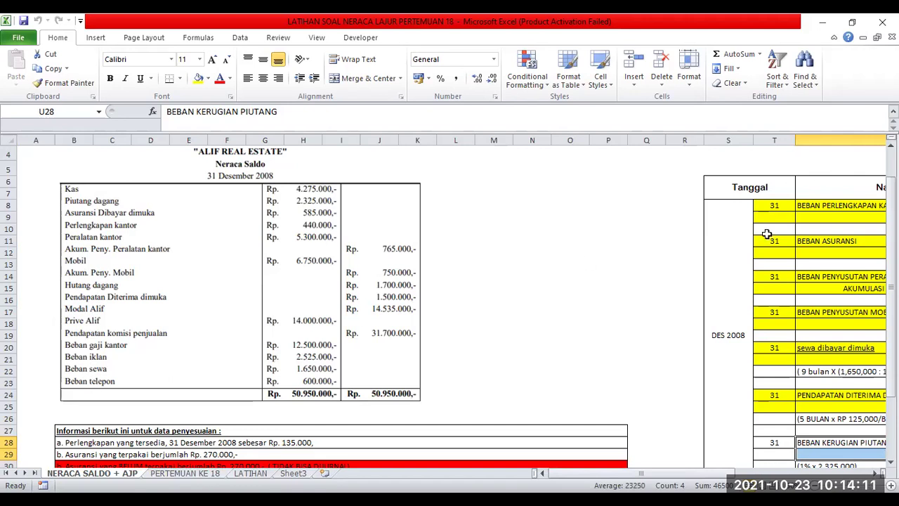
left_click(198, 475)
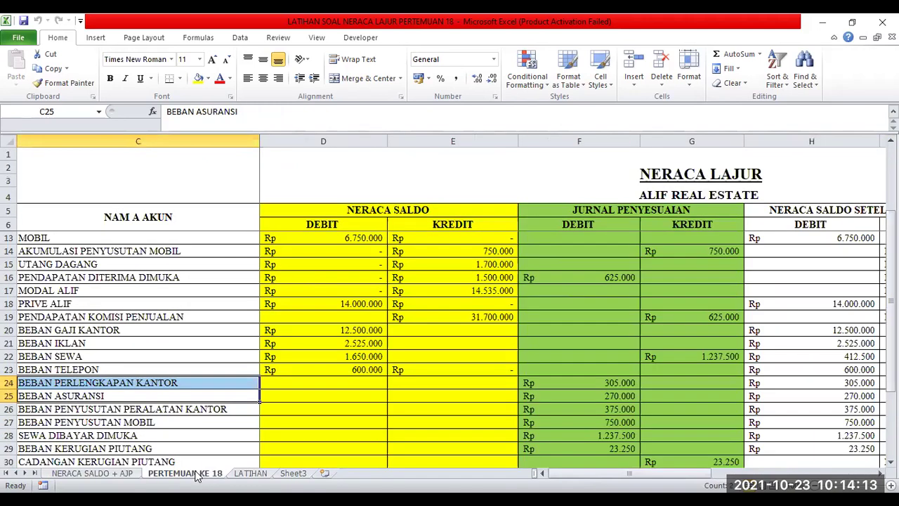
scroll(81, 393, "down", 1)
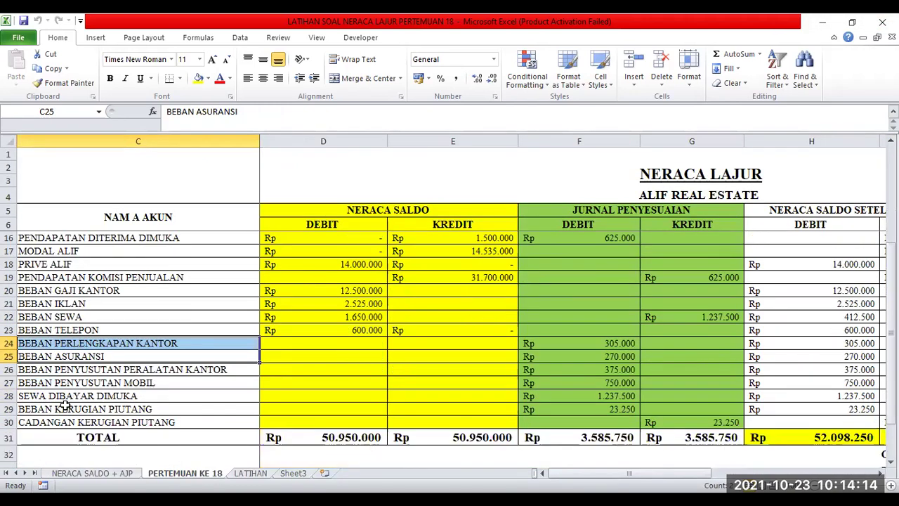
left_click(75, 330)
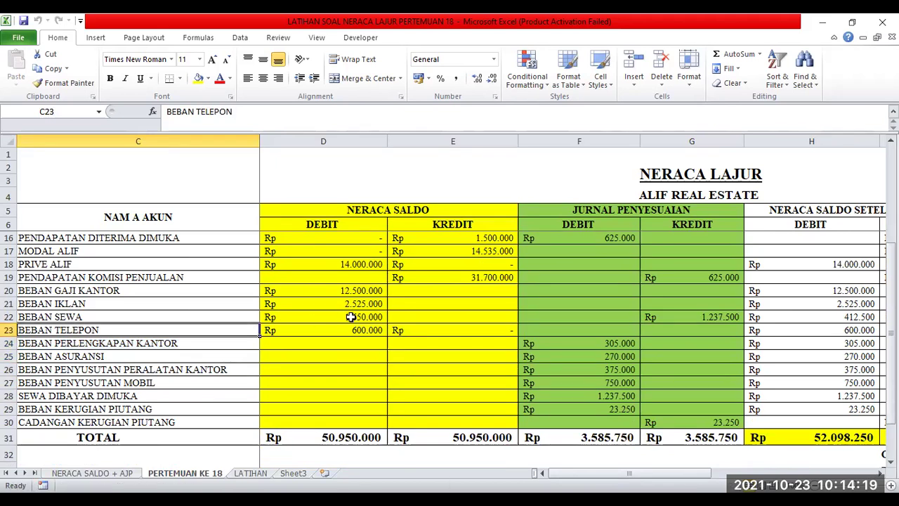
scroll(590, 370, "down", 3)
scroll(589, 369, "up", 3)
Compare the adjusting journal's entries and debit and credit totals with the Jurnal Penyesuaian columns on the PERTEMUAN KE 18 sheet.
left_click(90, 473)
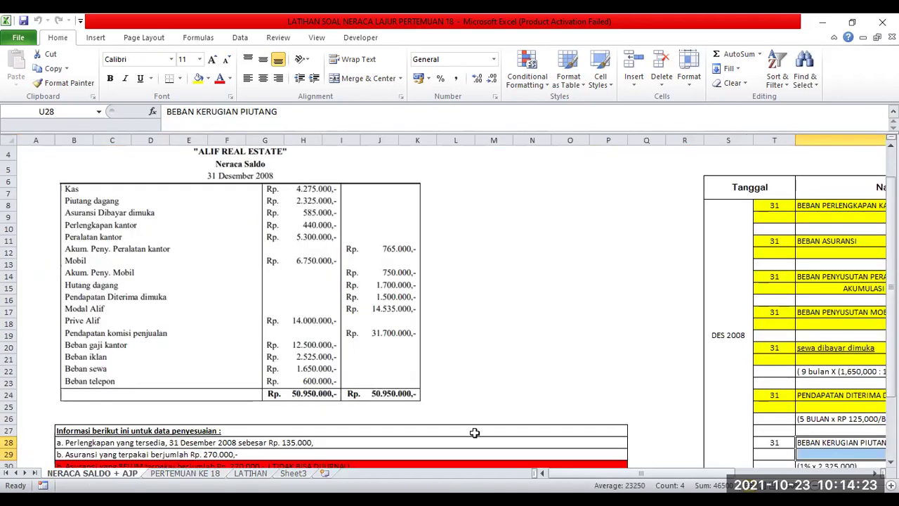
scroll(638, 261, "right", 5)
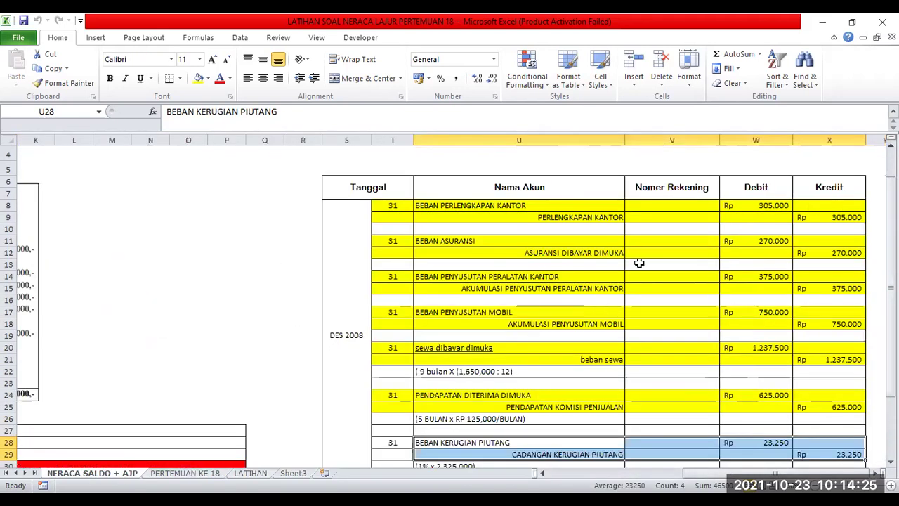
scroll(638, 260, "down", 2)
key("ctrl+Page_Down")
scroll(482, 224, "up", 3)
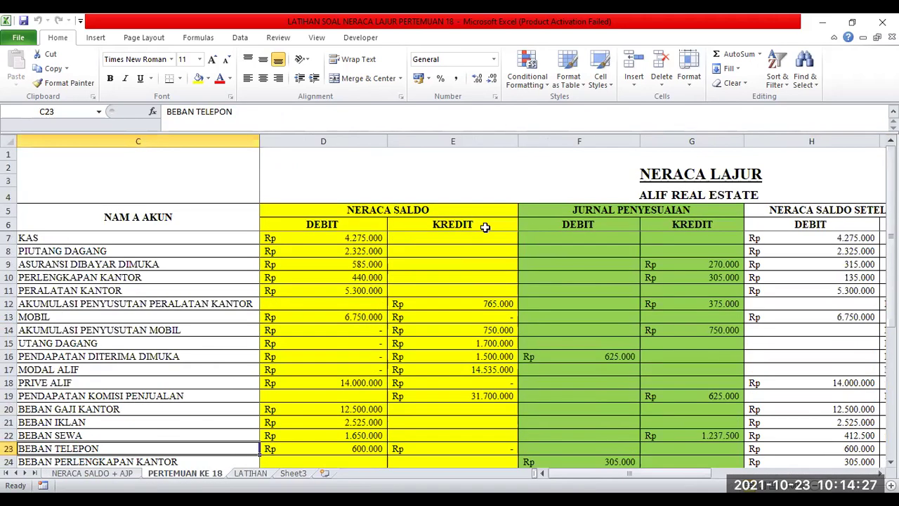
scroll(733, 264, "down", 3)
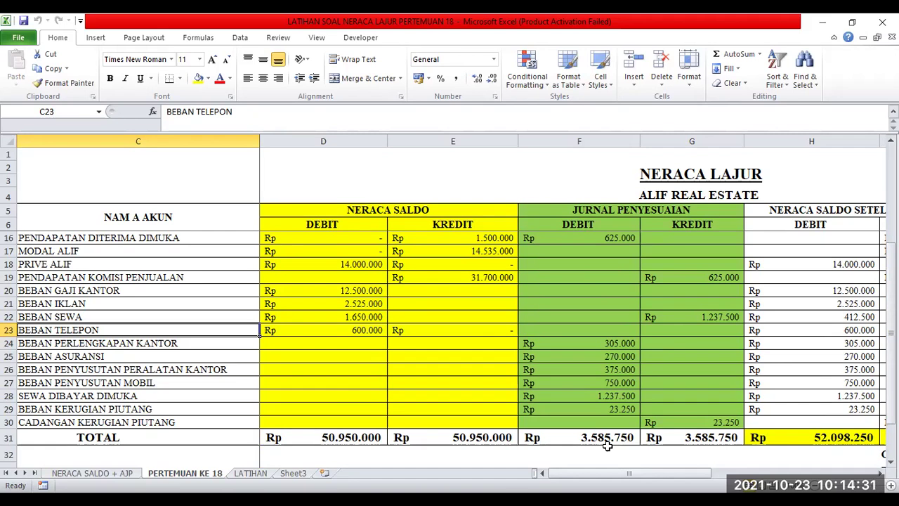
left_click(91, 472)
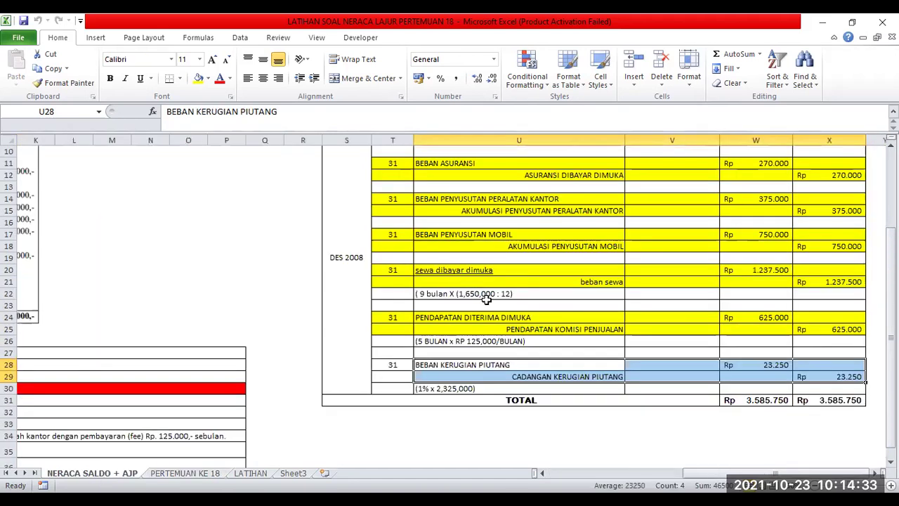
scroll(683, 247, "up", 2, "ctrl")
scroll(683, 247, "down", 4)
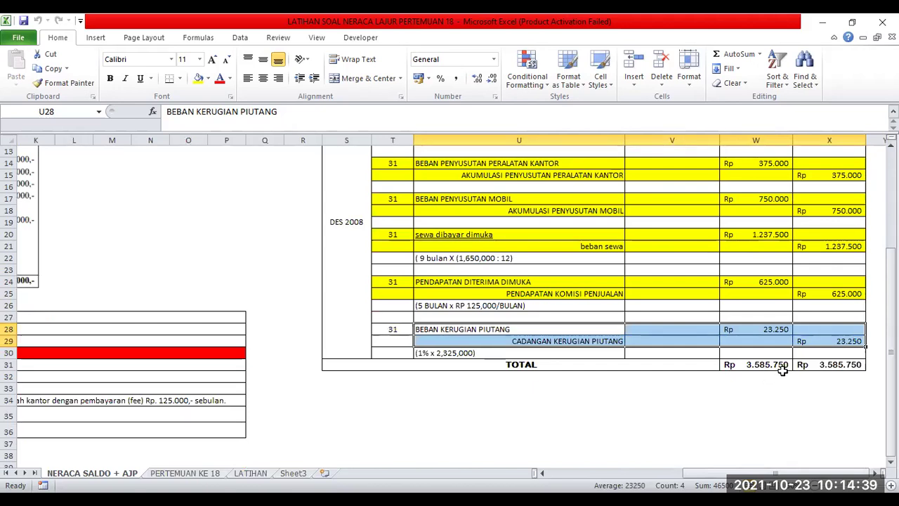
left_click(185, 473)
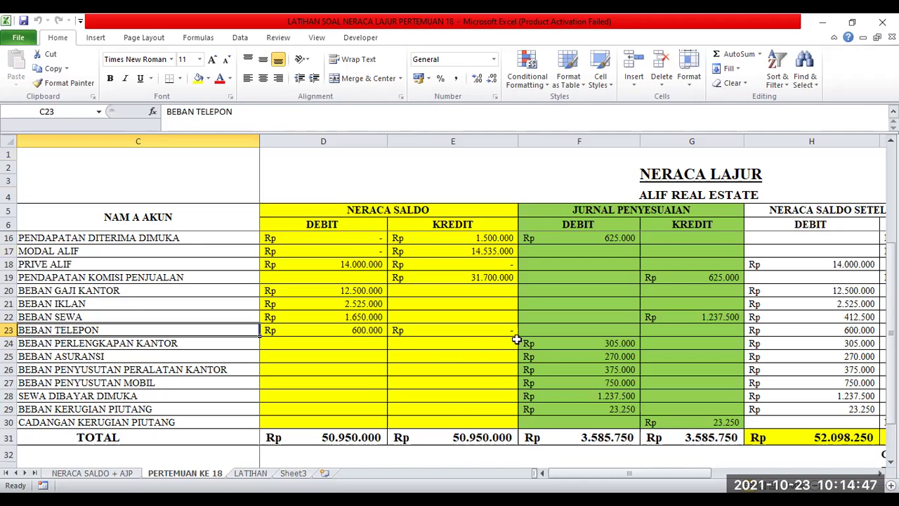
scroll(517, 342, "up", 3)
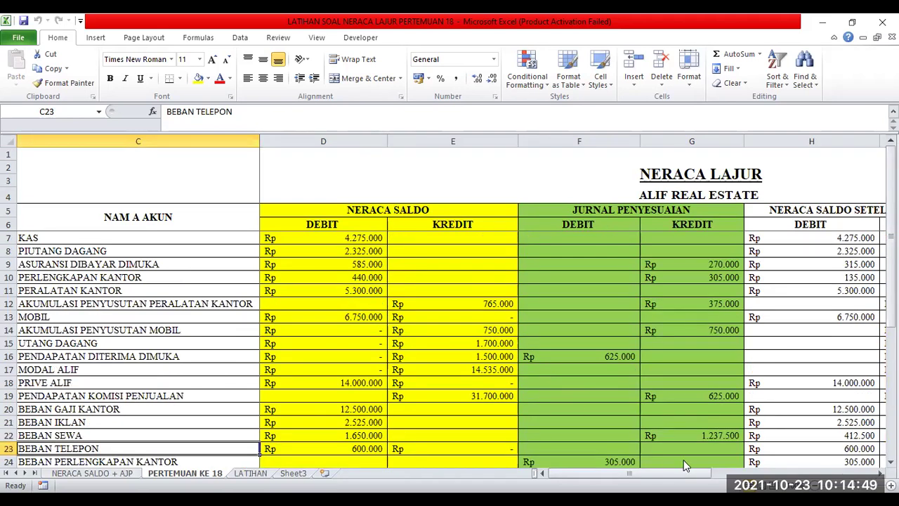
Inspect the KAS row's Neraca Saldo debit value in D7 and its adjusted trial balance debit formula in H7.
mouse_move(686, 472)
left_mouse_down()
mouse_move(748, 472)
mouse_move(688, 480)
left_mouse_up()
left_click(347, 238)
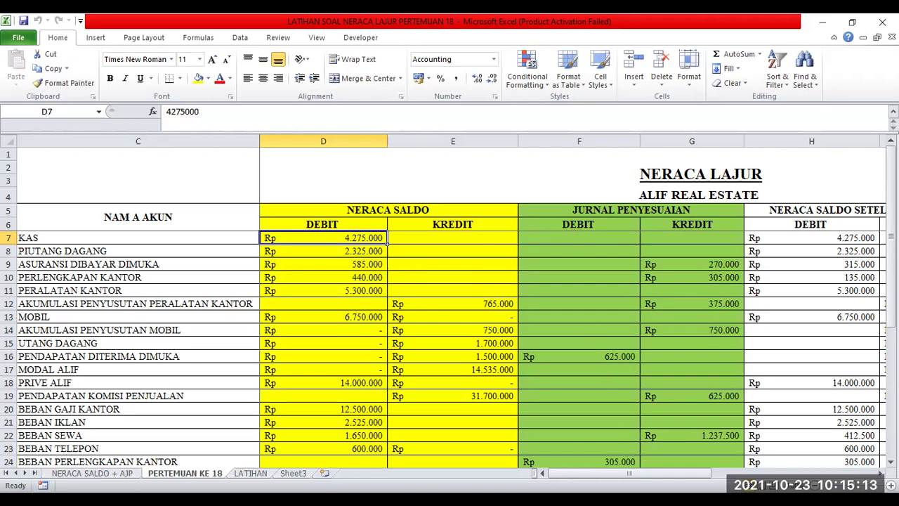
scroll(702, 468, "right", 1)
left_click(676, 239)
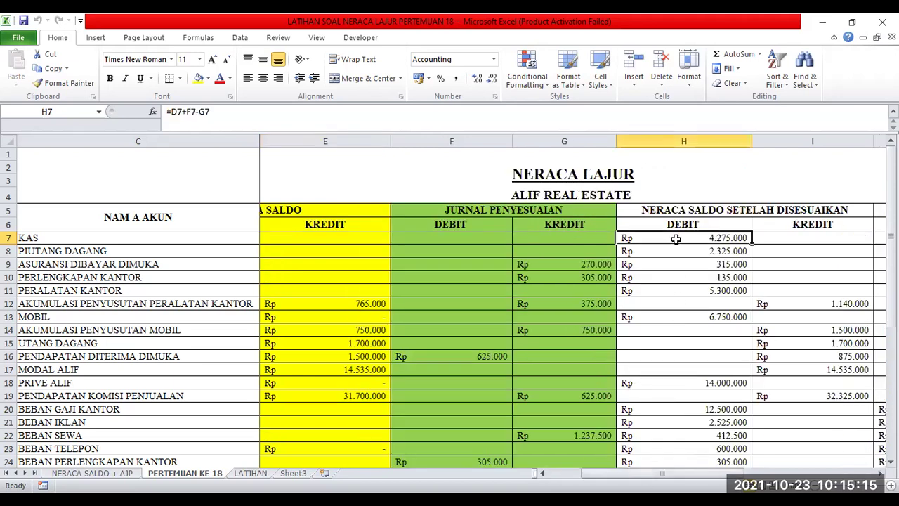
Inspect the ASURANSI DIBAYAR DIMUKA row's Neraca Saldo debit in D9 and its adjusted trial balance debit formula in H9.
left_click(542, 472)
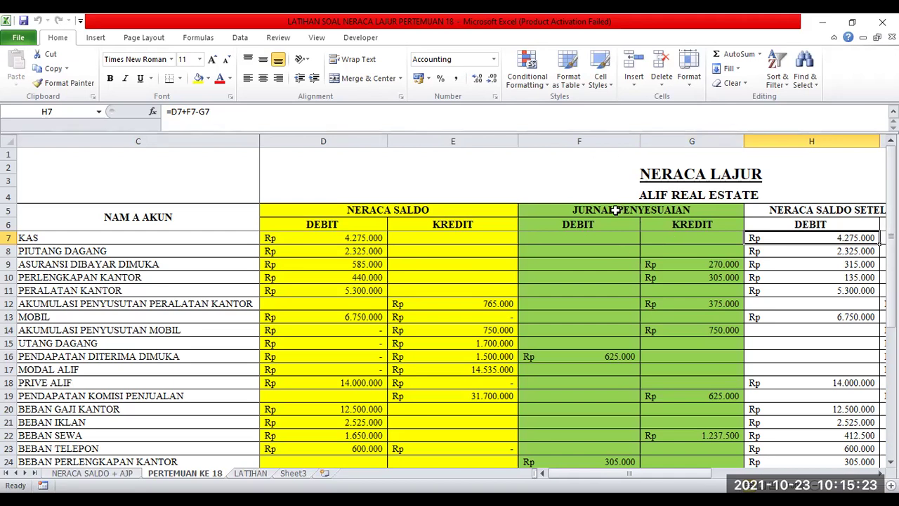
left_click(317, 263)
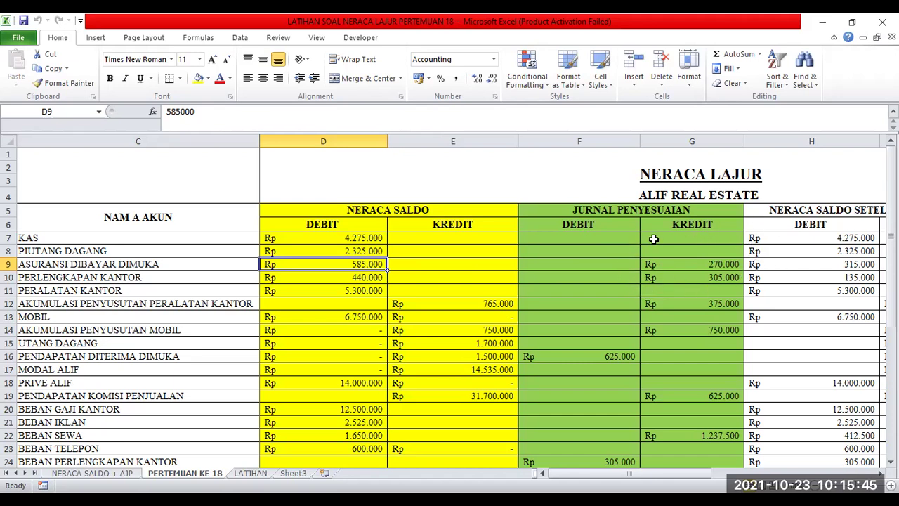
mouse_move(615, 479)
left_mouse_down()
mouse_move(663, 479)
mouse_move(629, 473)
left_mouse_up()
left_click_drag(627, 476, 704, 481)
left_click(550, 265)
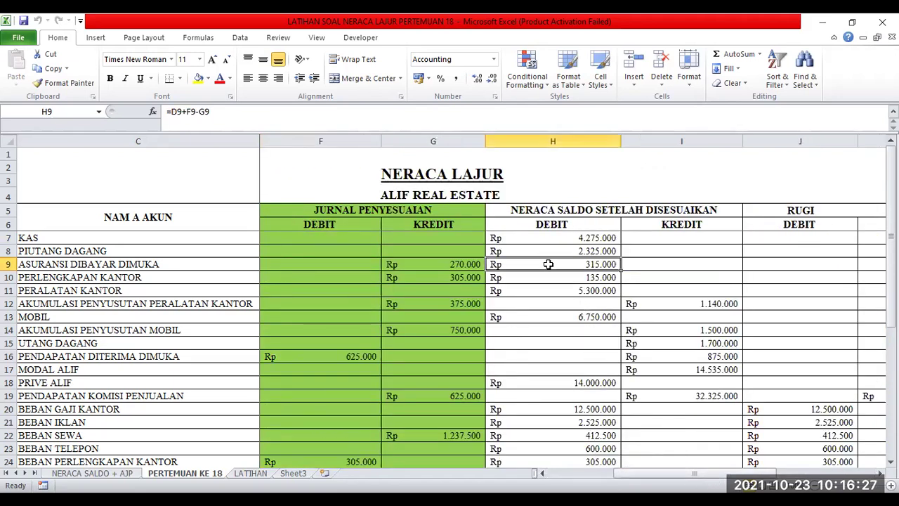
left_click_drag(686, 479, 623, 479)
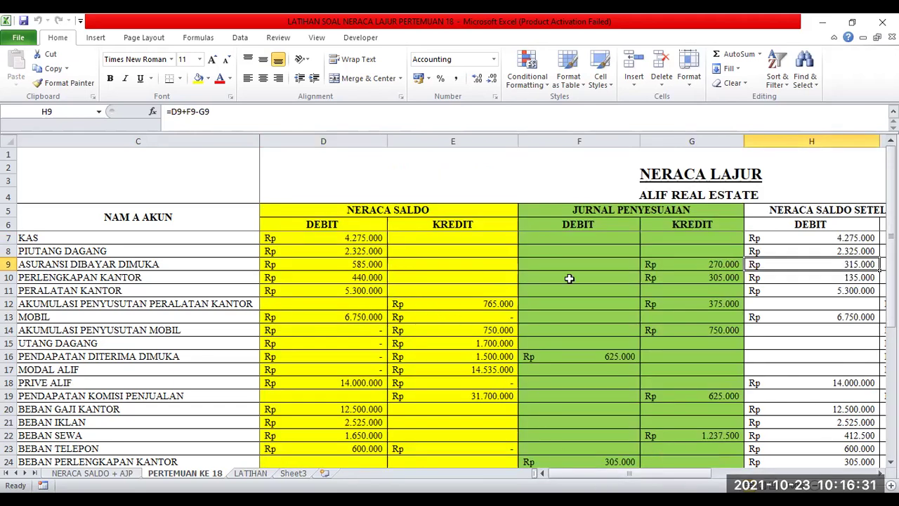
mouse_move(634, 478)
left_mouse_down()
mouse_move(714, 469)
mouse_move(622, 471)
left_mouse_up()
Examine how the adjusted trial balance's revenue and expense accounts carry over into the Rugi Laba columns.
left_click_drag(706, 478, 805, 452)
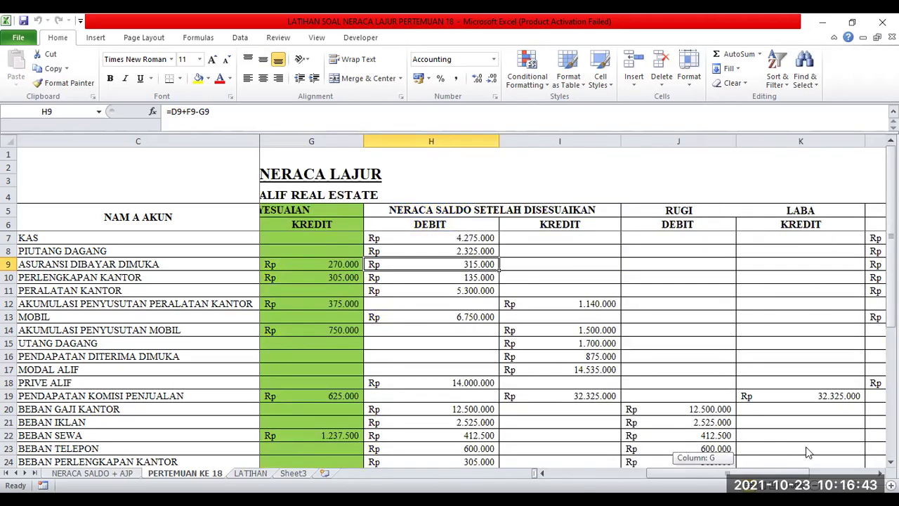
left_click_drag(806, 452, 789, 427)
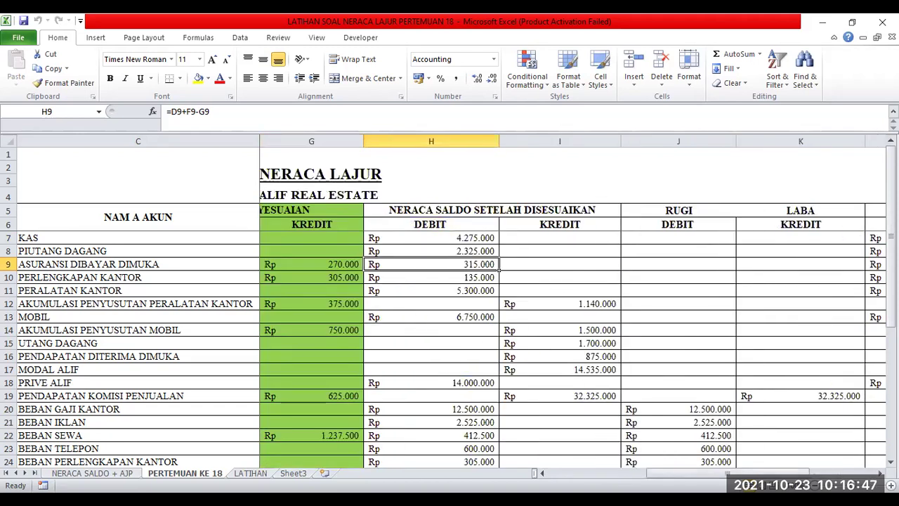
scroll(717, 427, "right", 1)
scroll(698, 399, "down", 4)
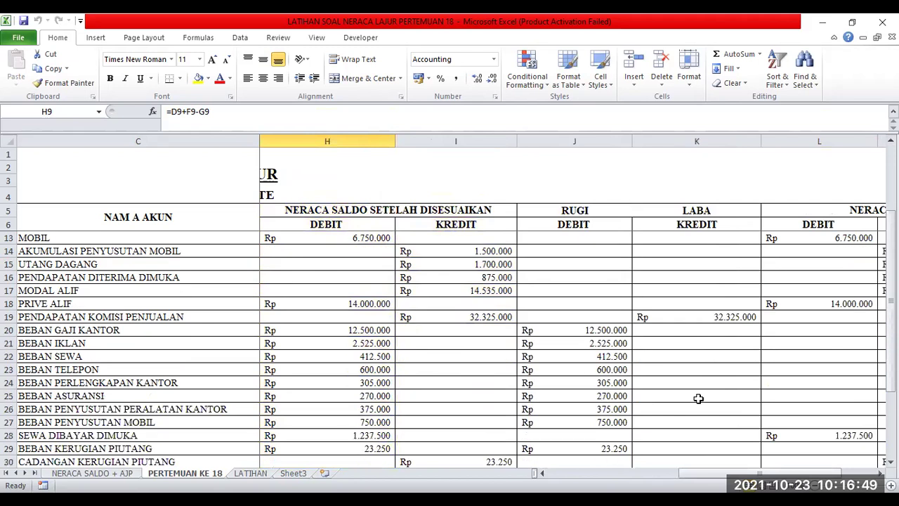
scroll(706, 373, "up", 1)
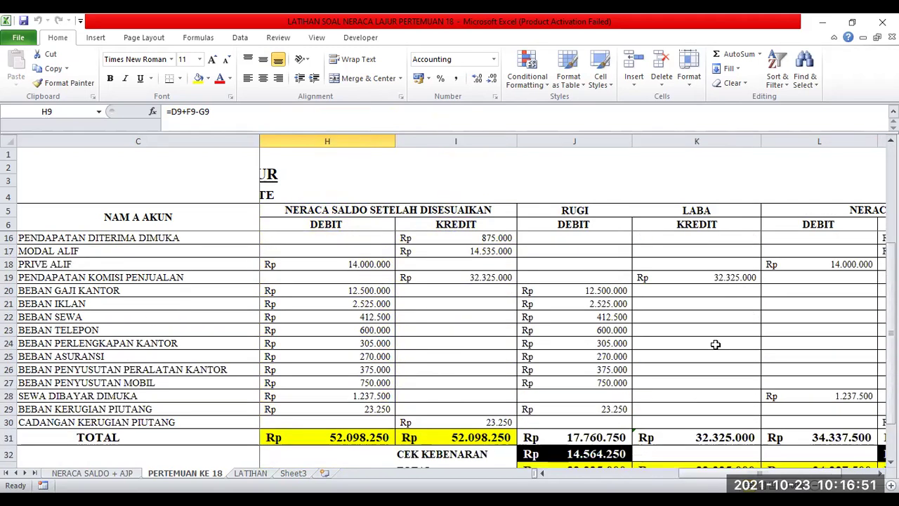
left_click(714, 344)
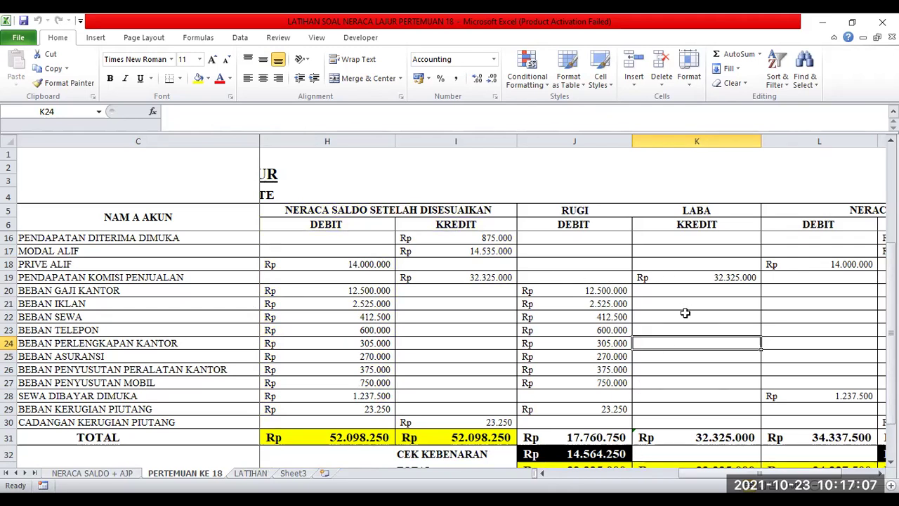
Compare the Rugi debit and Laba credit totals in J31:K31 and view the balancing rows beneath them.
left_click(577, 437)
left_click_drag(577, 436, 657, 439)
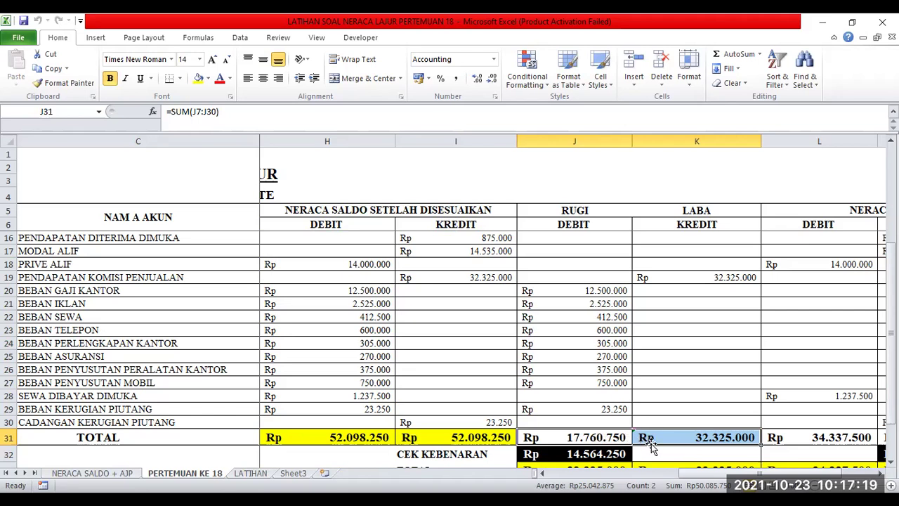
scroll(650, 442, "down", 1)
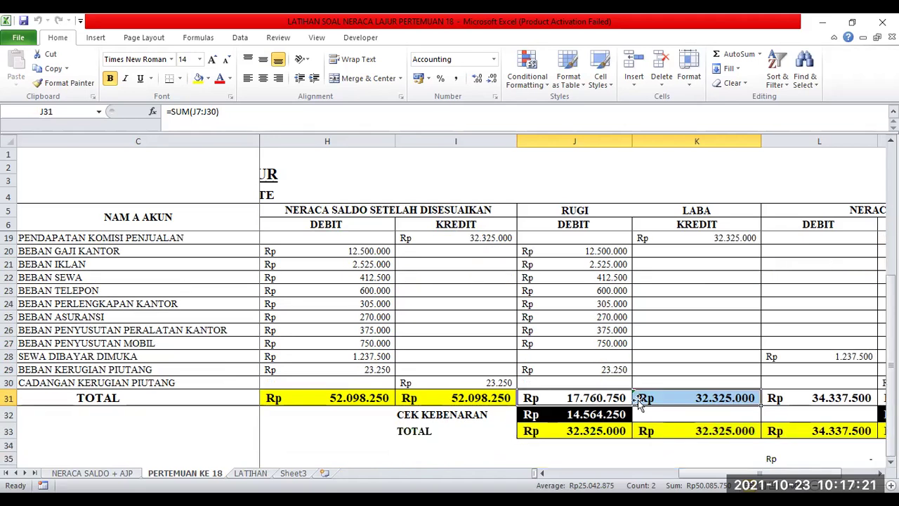
left_click(636, 334)
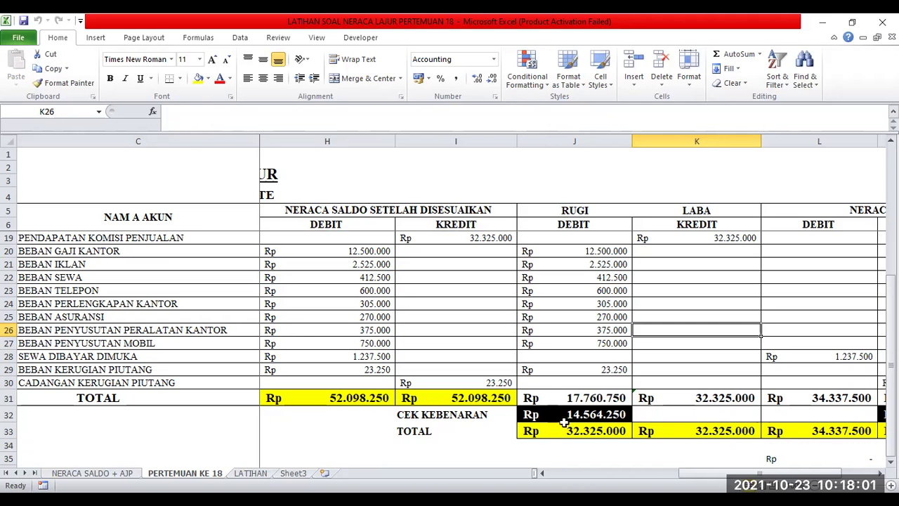
Highlight the final TOTAL row of the Rugi Laba columns, I33:K33, to check its balance.
left_click_drag(576, 430, 733, 432)
left_click_drag(431, 430, 727, 426)
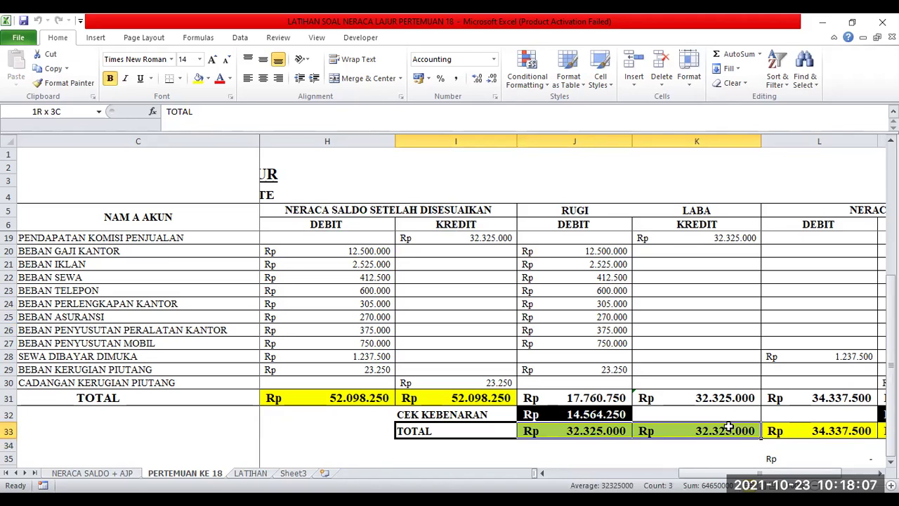
left_click_drag(729, 426, 702, 429)
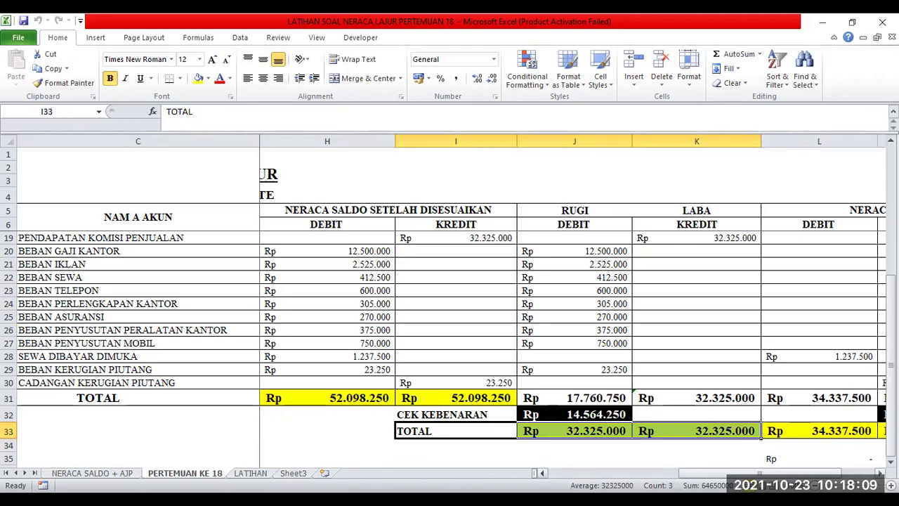
Examine the accounts carried into the Neraca debit and credit columns, from KAS down to the totals.
scroll(743, 388, "right", 1)
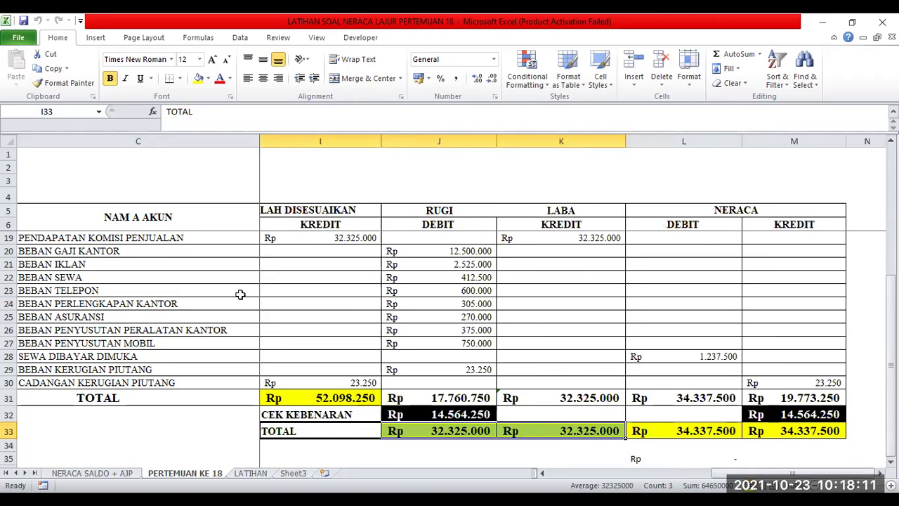
scroll(561, 363, "up", 1)
scroll(561, 364, "up", 3)
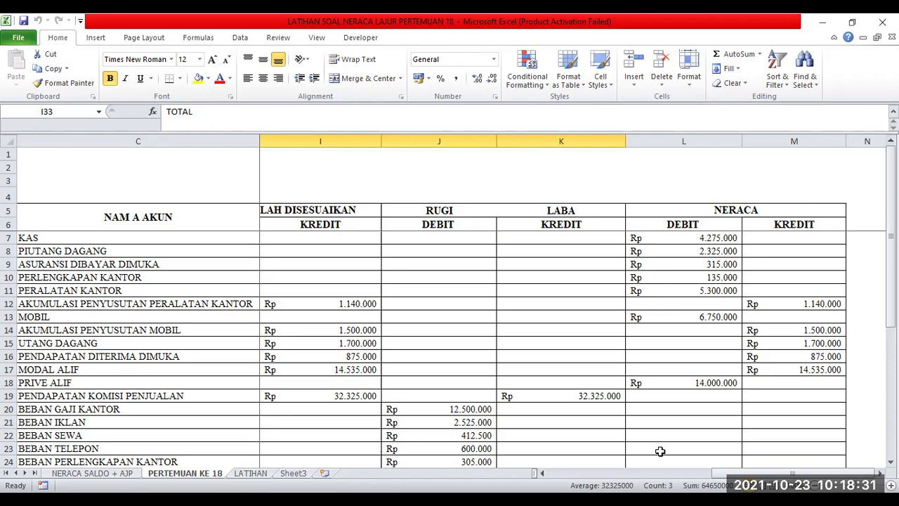
left_click(672, 474)
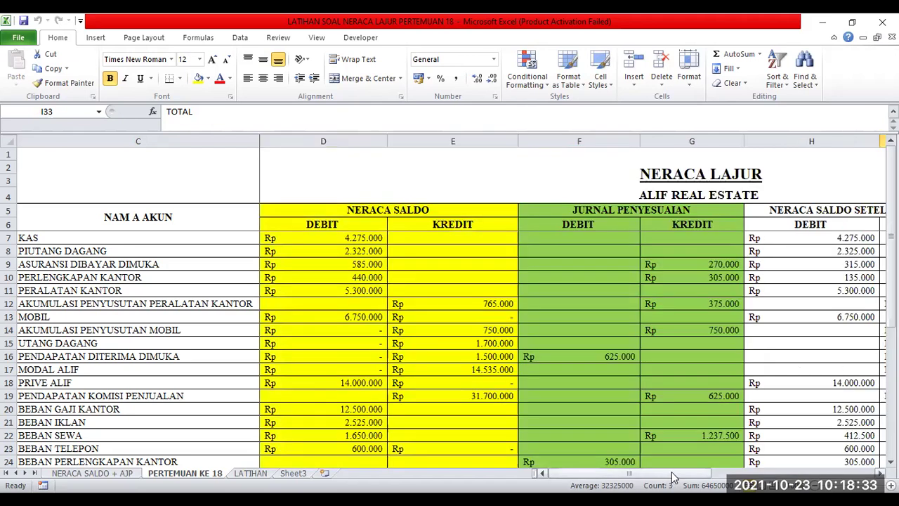
left_click(778, 475)
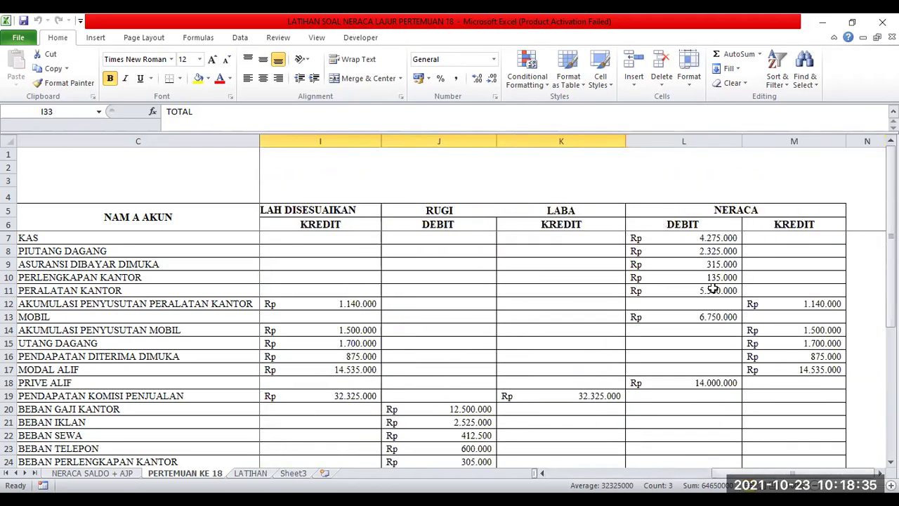
scroll(713, 287, "down", 1)
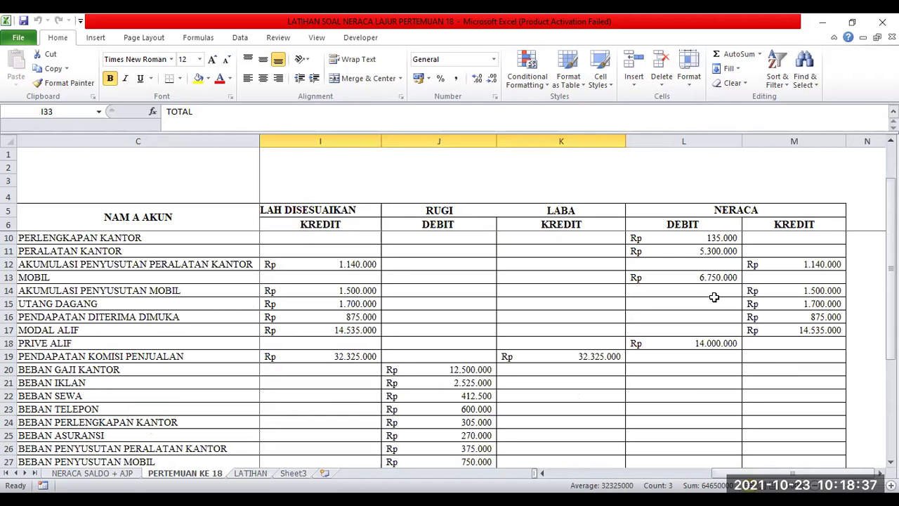
scroll(714, 290, "down", 3)
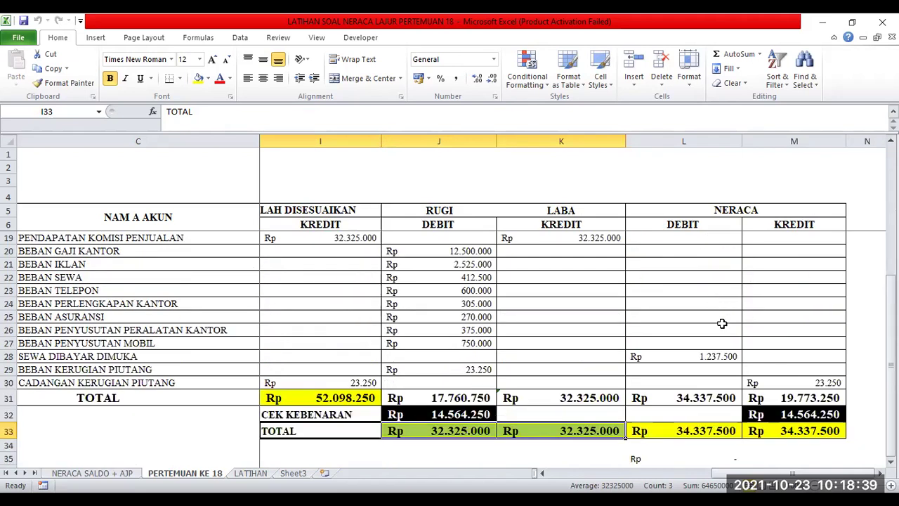
Compare the Neraca column totals in row 31, switching between debit cell L31 and credit cell M31.
left_click(693, 398)
left_click(786, 397)
left_click(723, 398)
left_click(759, 396)
left_click(699, 396)
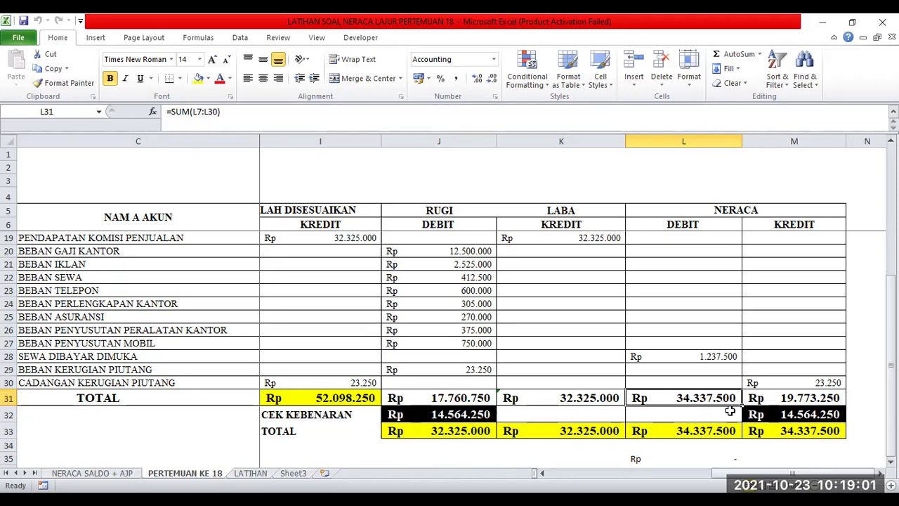
Inspect the CEK KEBENARAN formulas in M32 and J32, and return to the worksheet's Neraca Saldo columns.
left_click(776, 414)
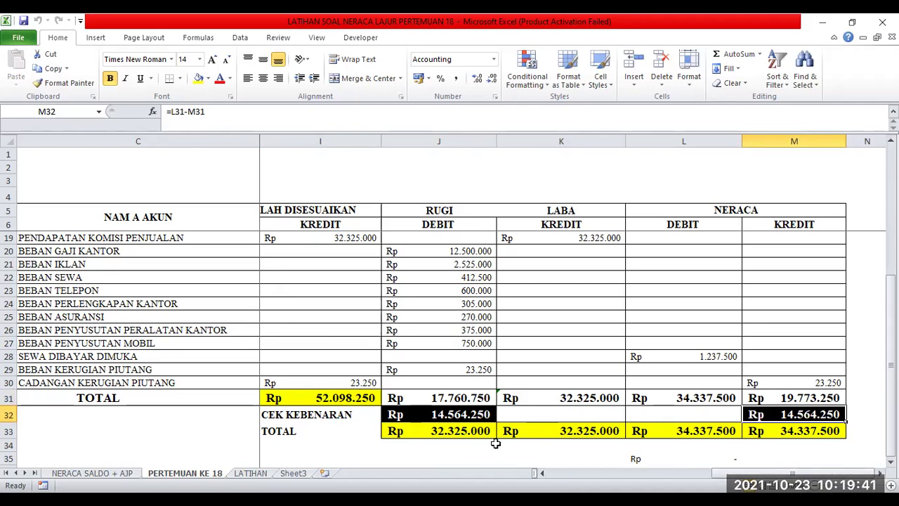
left_click(439, 413)
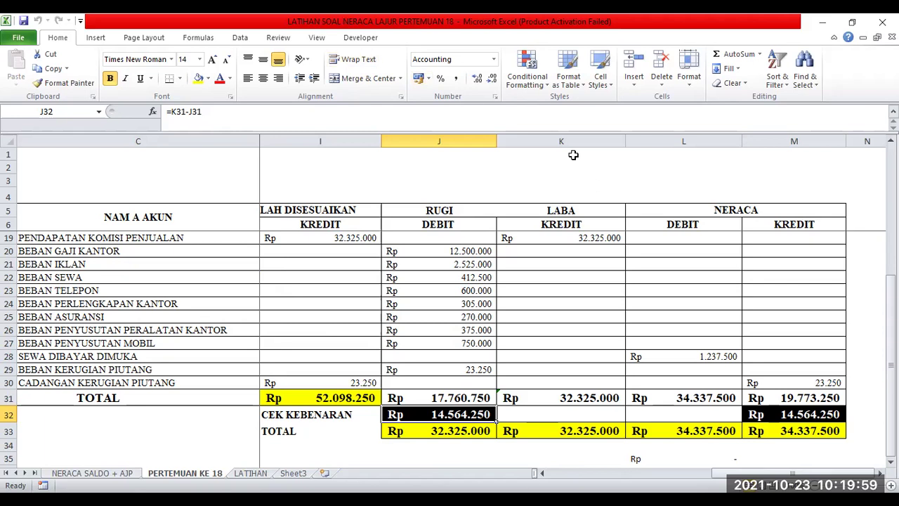
scroll(527, 214, "up", 4)
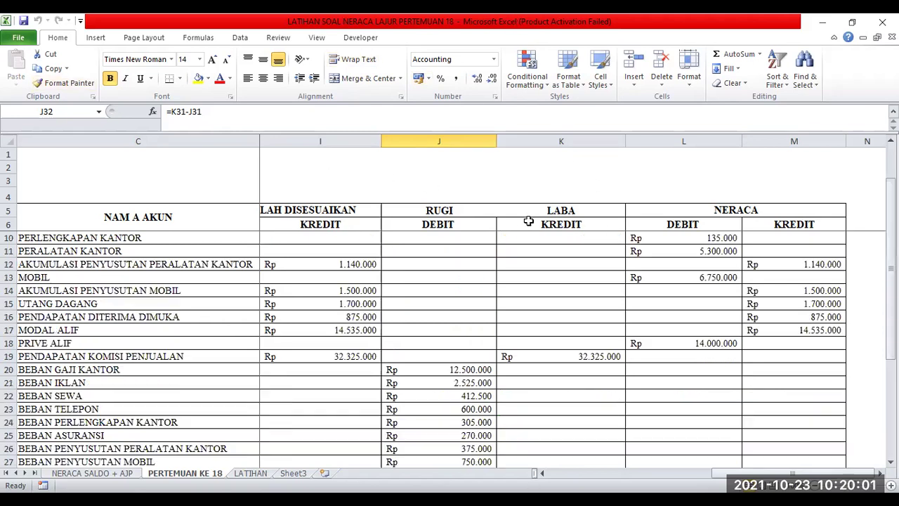
left_click_drag(725, 476, 563, 476)
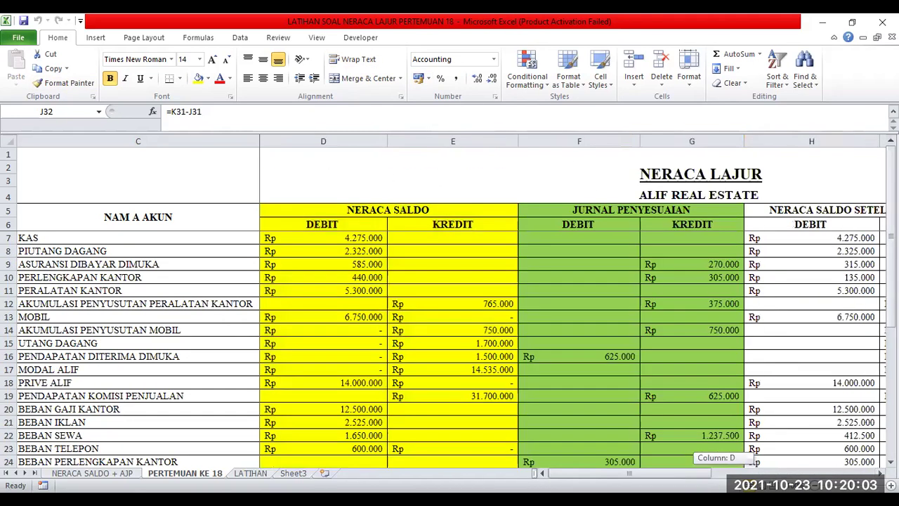